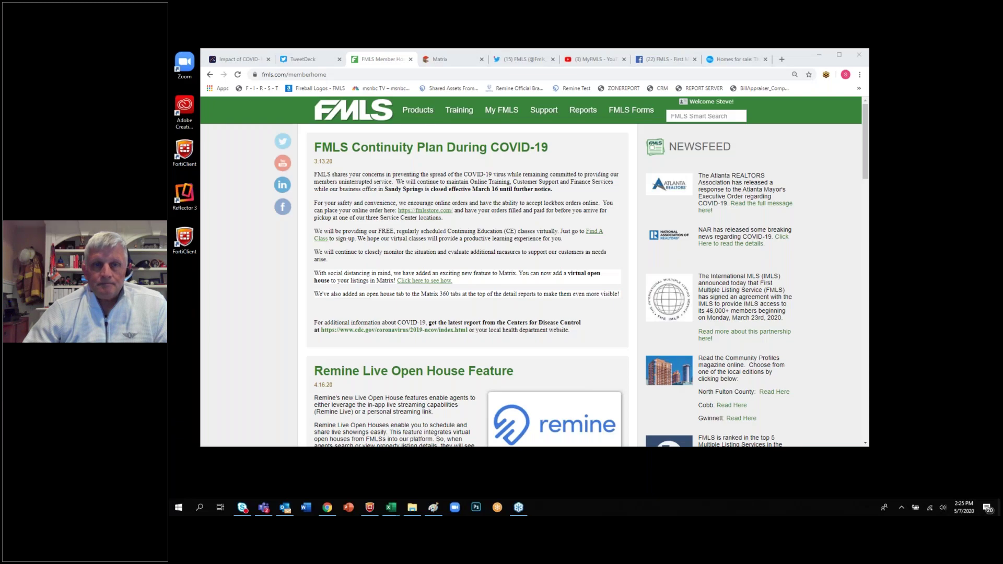
- Maximize the browser window, switch to Matrix and open the Brookwood Village listing from the Market Watch new listings
click(838, 54)
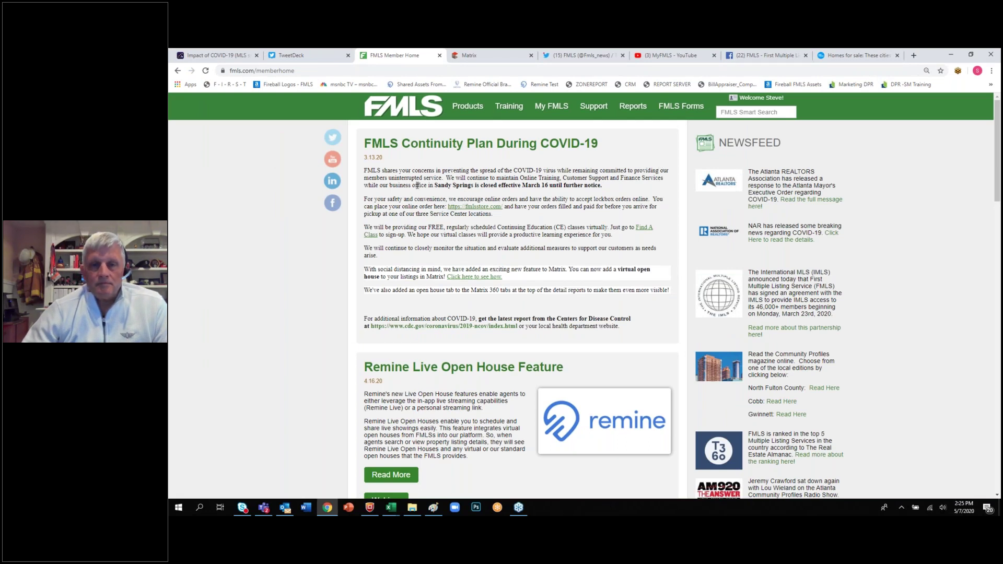
click(473, 57)
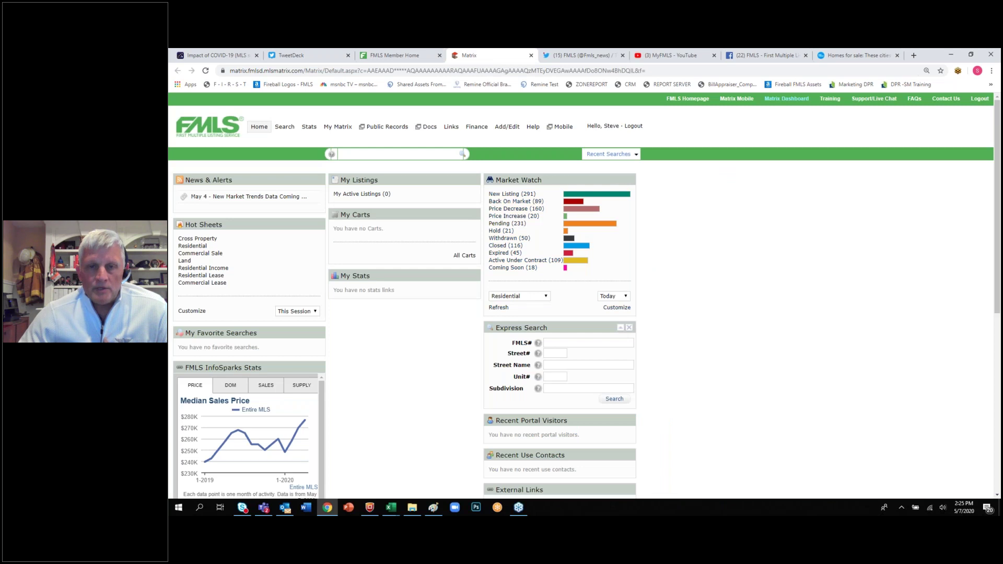
click(505, 194)
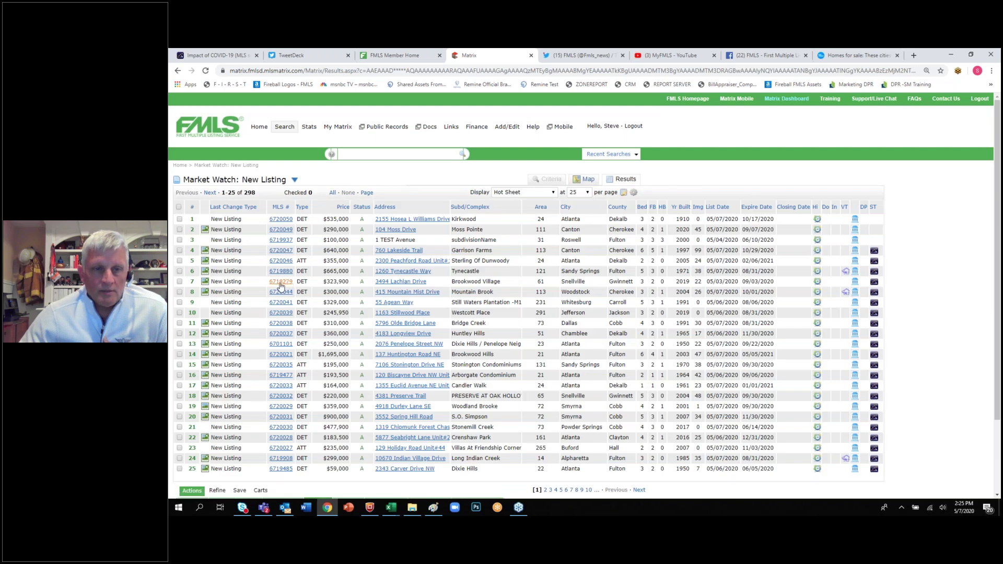
click(280, 282)
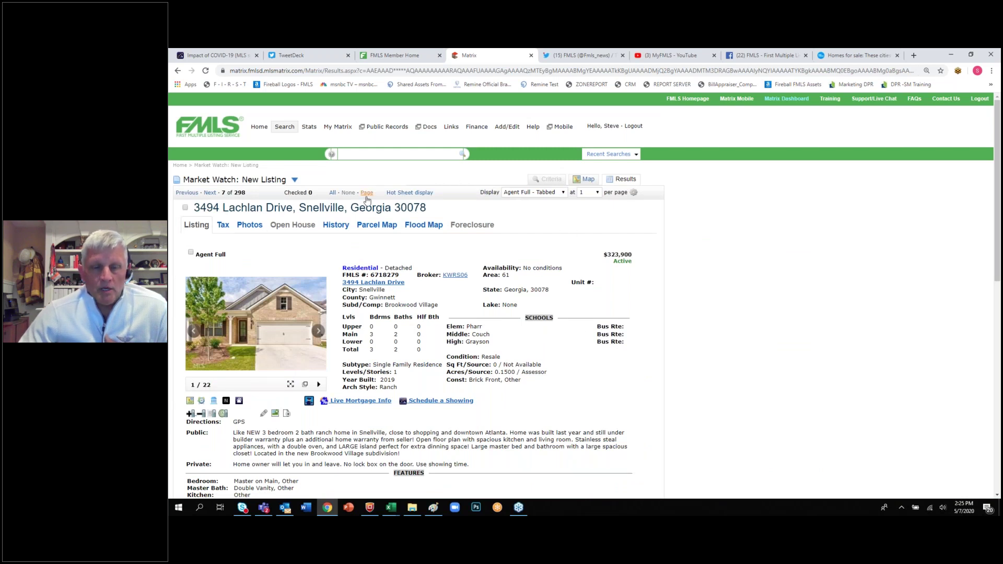
- Open the live mortgage information for the Brookwood Village listing and enlarge the RatePlug sample report for reading
click(360, 401)
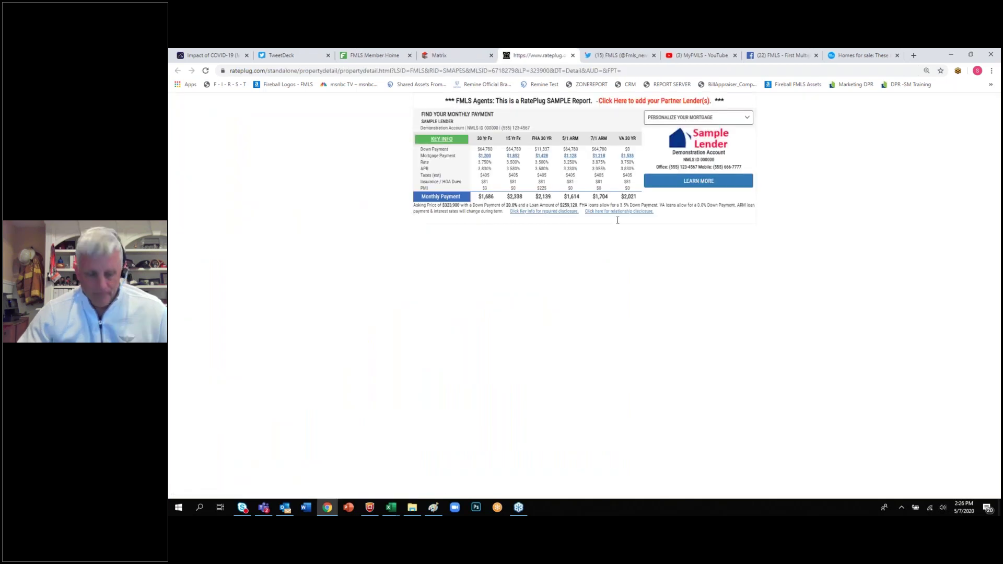
key(ctrl+plus)
key(ctrl+plus)
key(ctrl+plus)
key(ctrl+plus)
key(ctrl+plus)
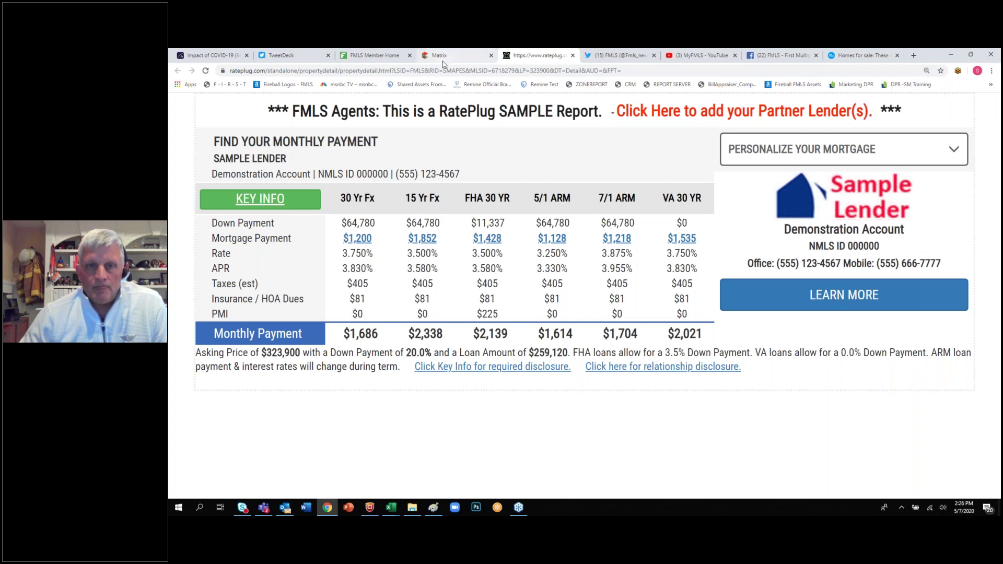
- Compare the listing page with the RatePlug report and highlight the notice to agents about adding partner lenders
key(ctrl+shift+Tab)
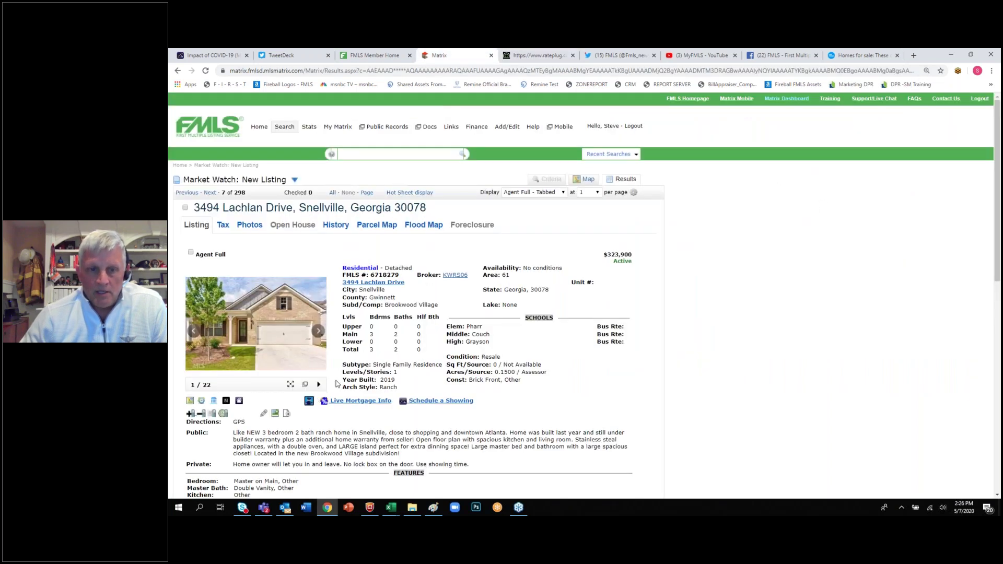
click(521, 58)
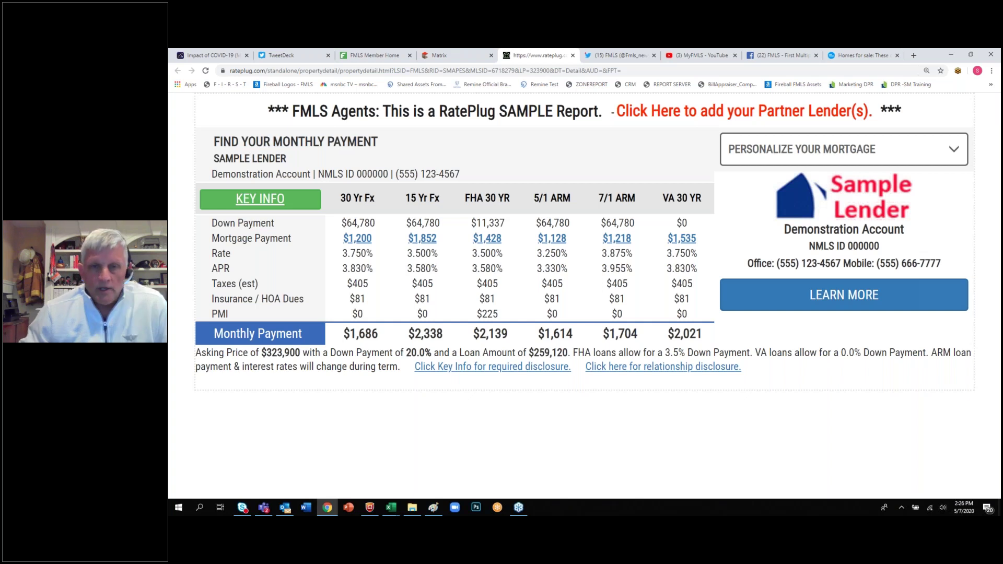
drag(291, 113, 876, 107)
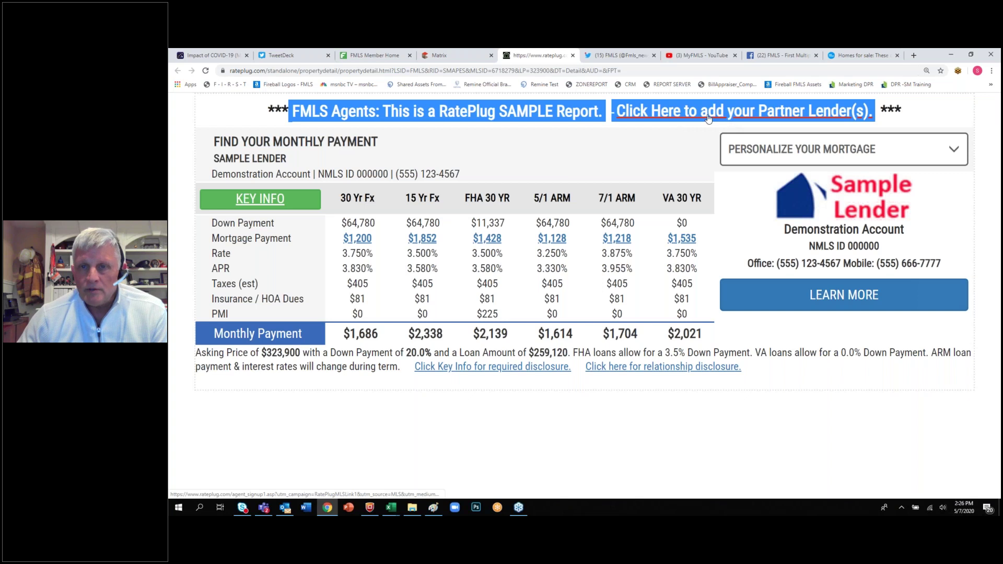
click(353, 111)
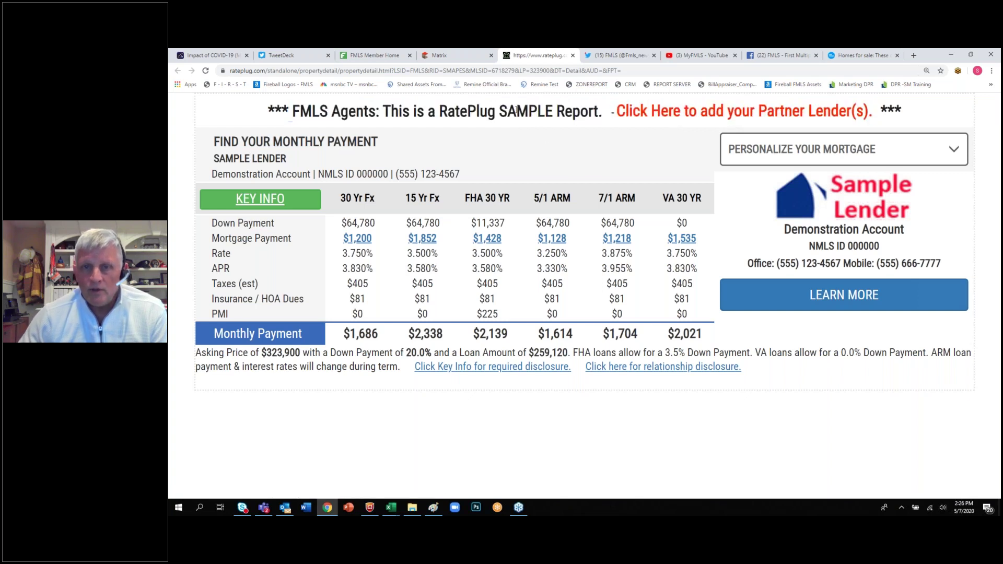
- Follow the report's link for adding partner lenders and reduce the sign-up page's zoom so the agent ID field fits
click(691, 112)
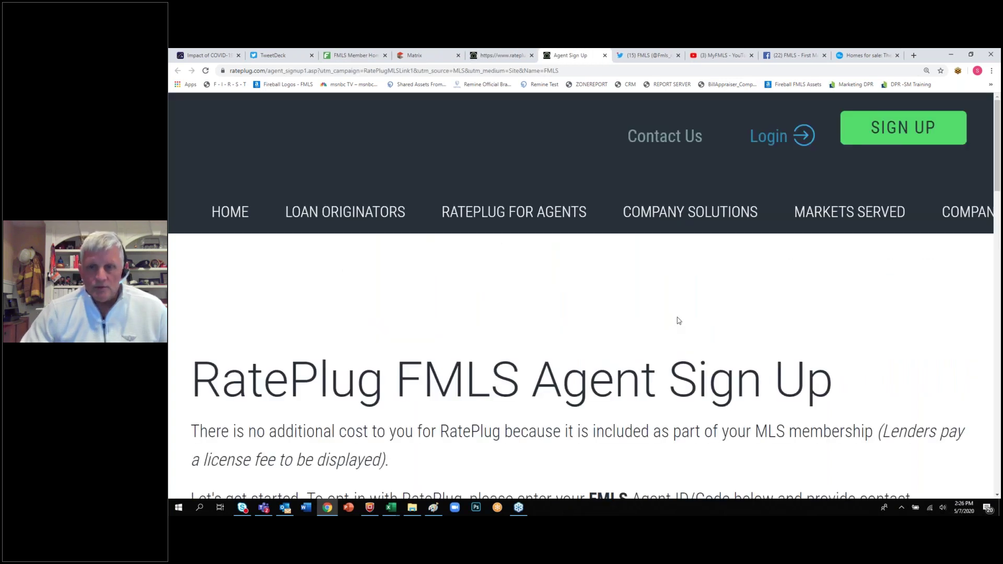
scroll(679, 320, down, 4)
key(ctrl+minus)
key(ctrl+minus)
key(ctrl+minus)
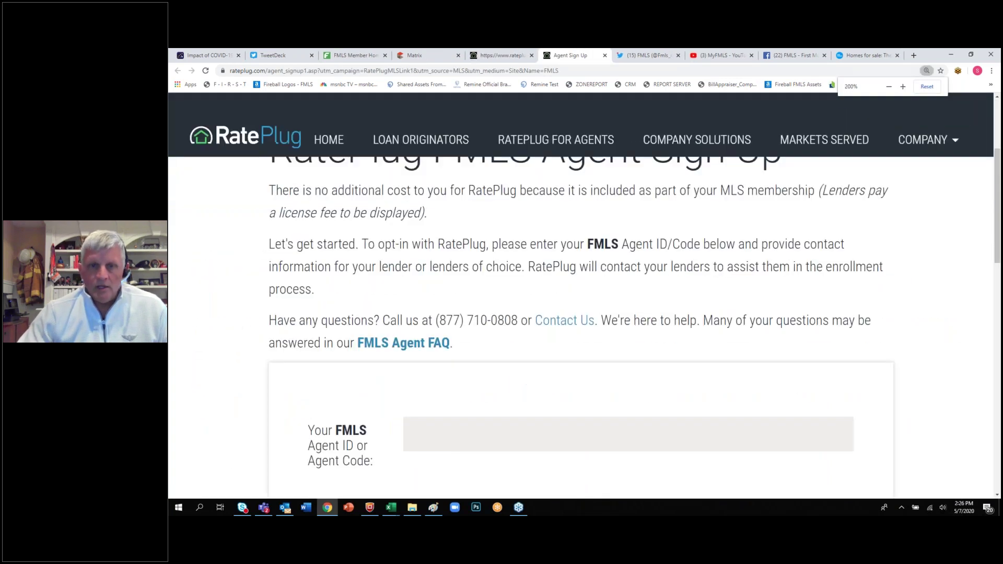
key(ctrl+plus)
scroll(695, 403, down, 1)
- Fill in the FMLS agent ID with the remembered entry and submit it to reach the sign-up form
click(499, 413)
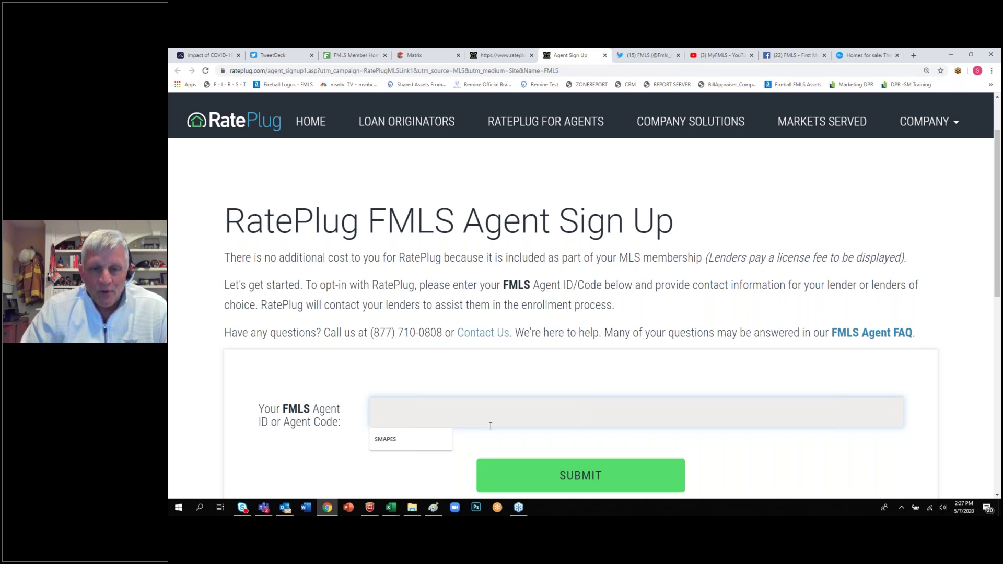
click(386, 439)
click(582, 477)
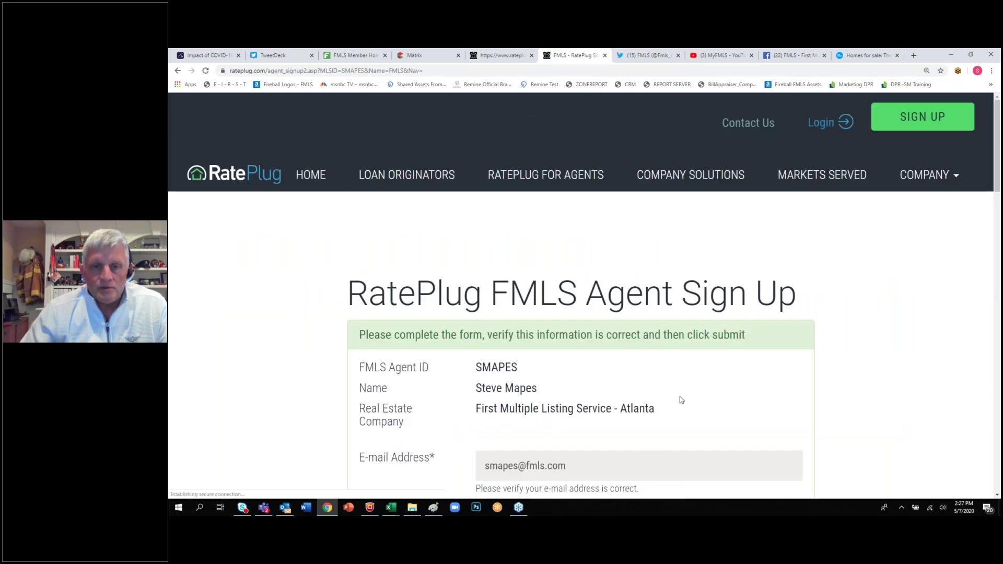
- Answer "I Don't Know" for the brokerage's affiliated lender and "Yes" for displaying additional lenders of choice
scroll(681, 400, down, 3)
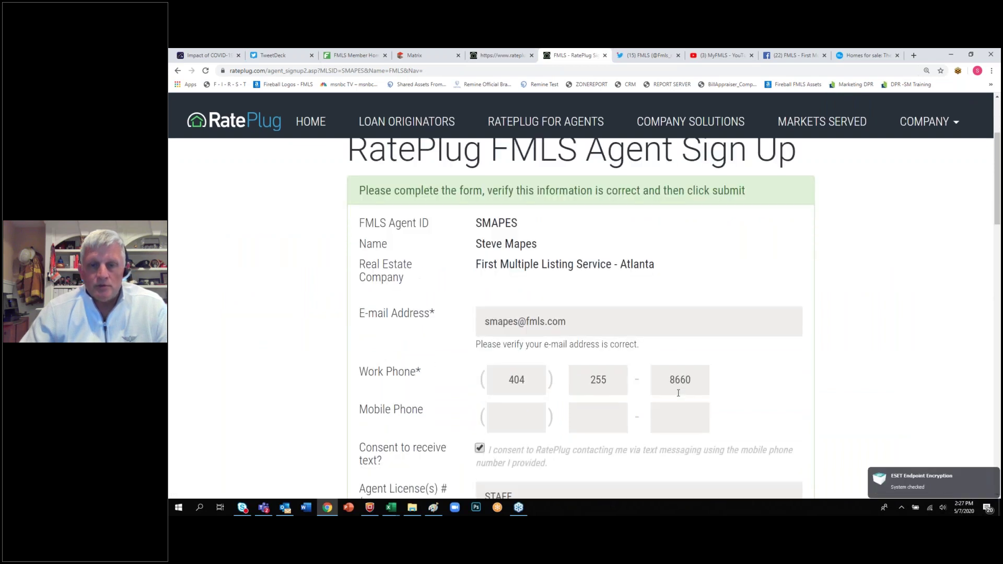
scroll(678, 393, down, 1)
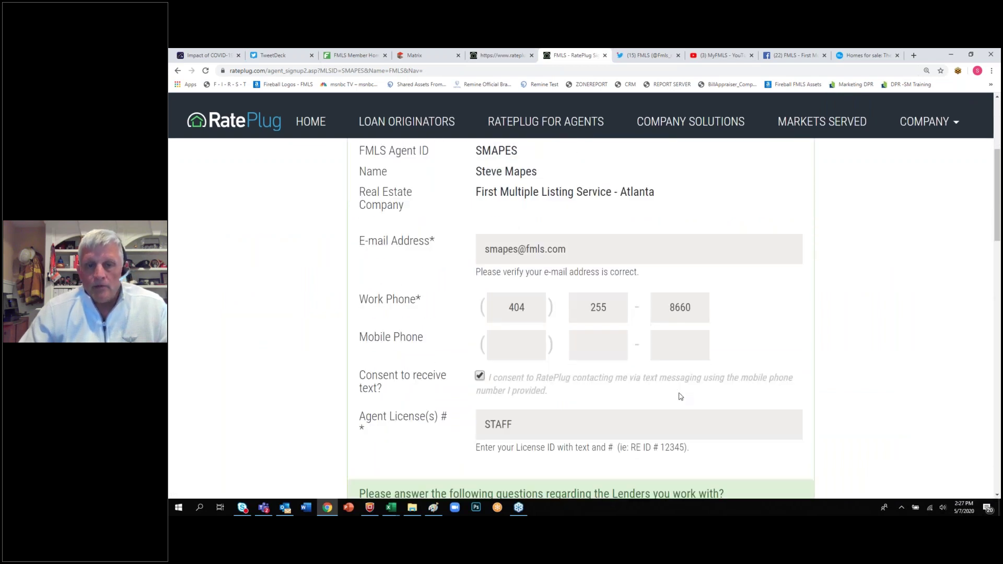
scroll(680, 397, down, 3)
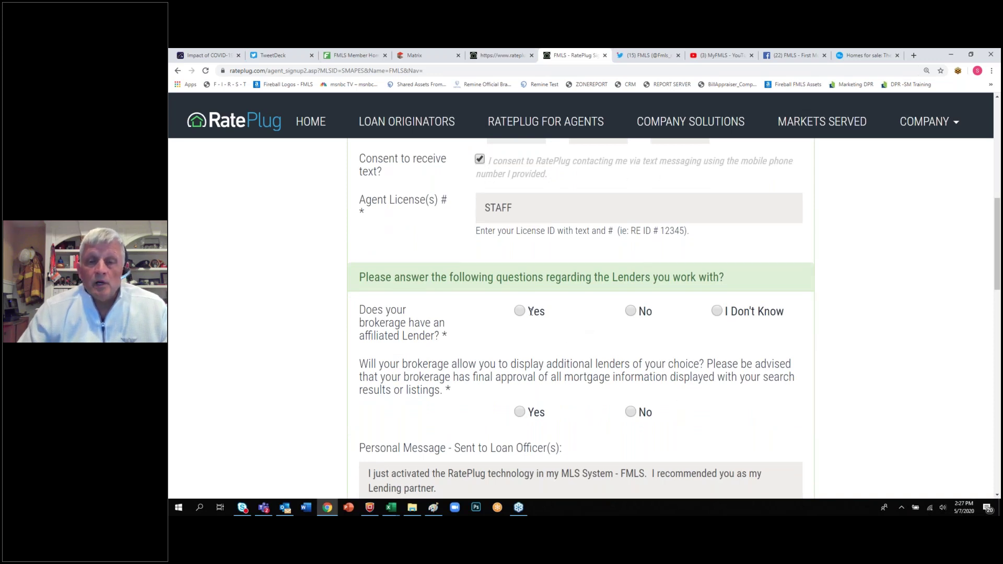
click(519, 312)
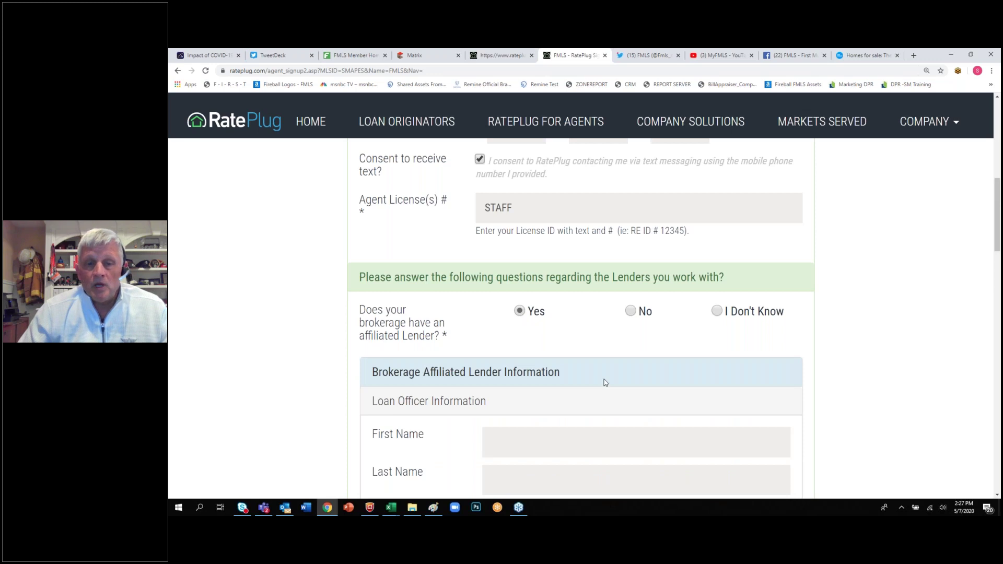
scroll(605, 383, down, 2)
click(717, 167)
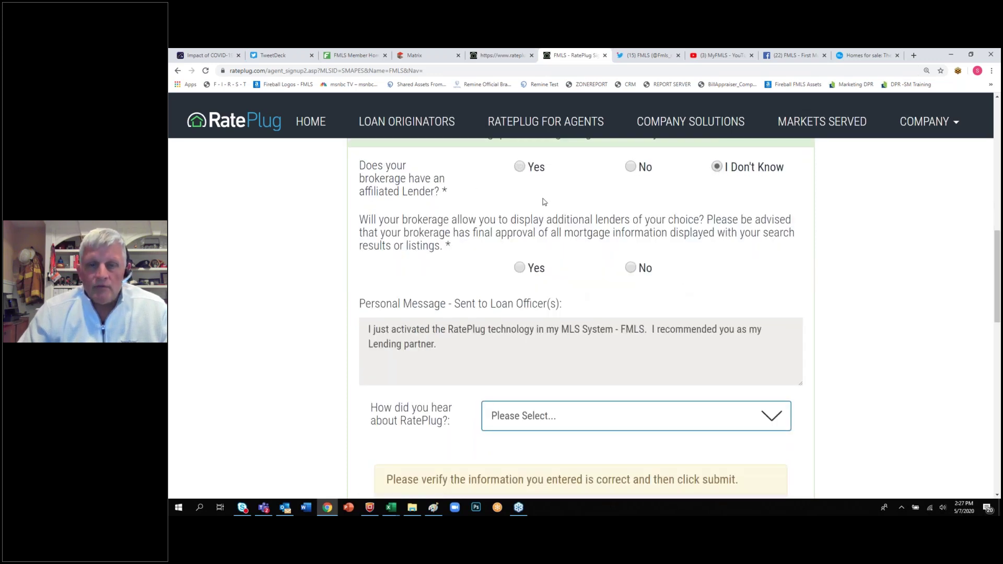
click(520, 268)
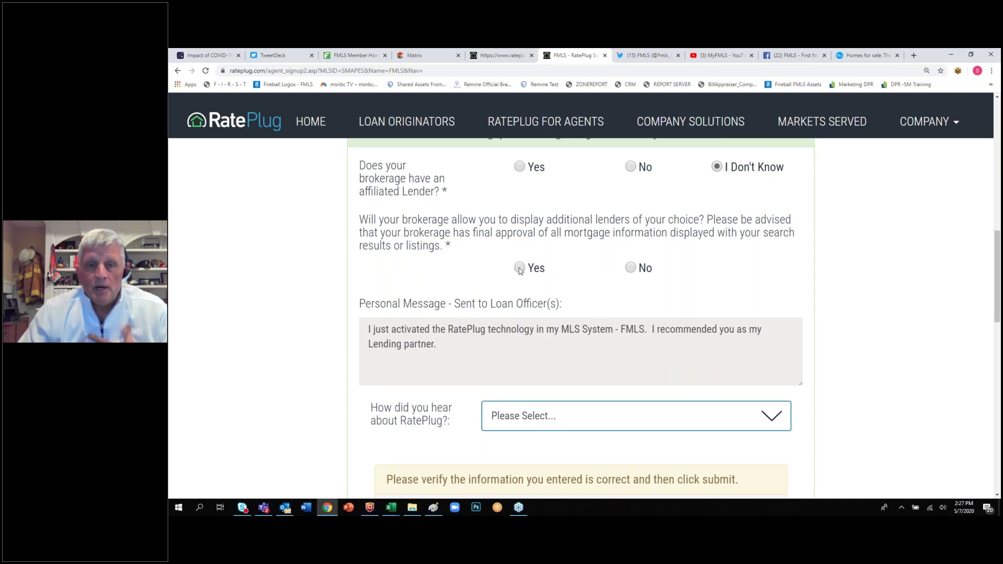
- Examine the loan officer fields, the second lender option, the personal message and the agent contact details on the sign-up form
scroll(526, 365, down, 2)
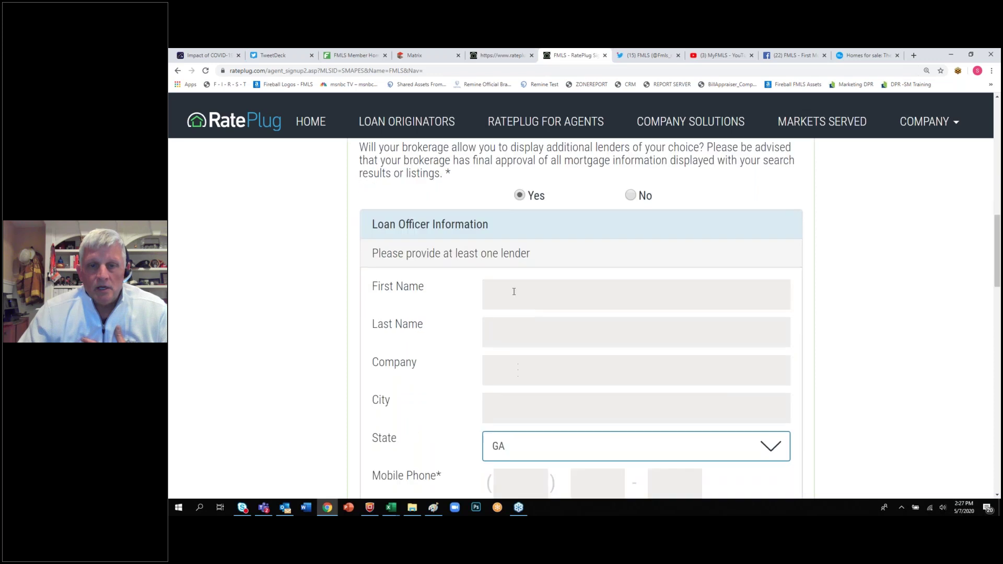
scroll(520, 291, down, 3)
scroll(523, 302, down, 3)
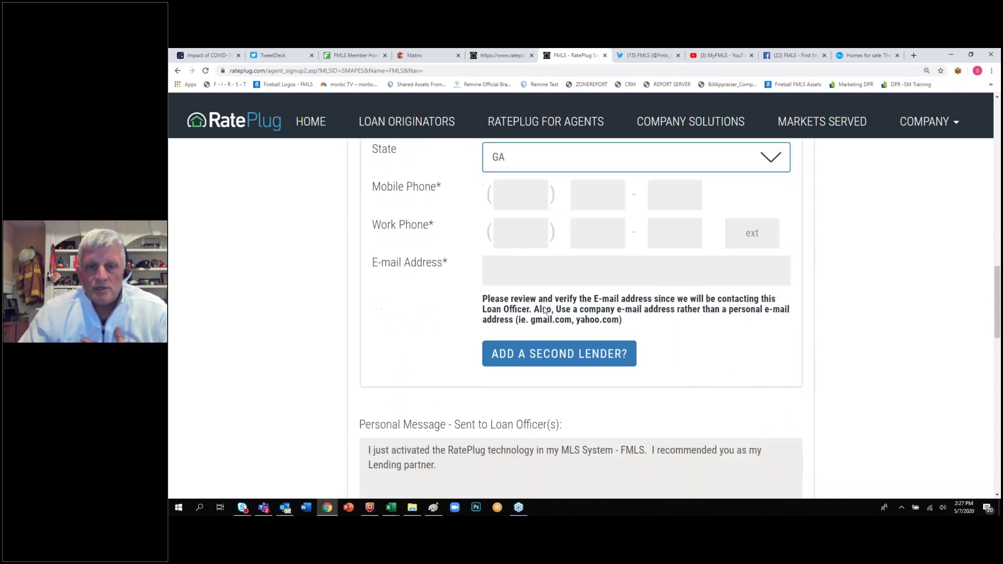
scroll(523, 302, up, 1)
scroll(523, 302, up, 6)
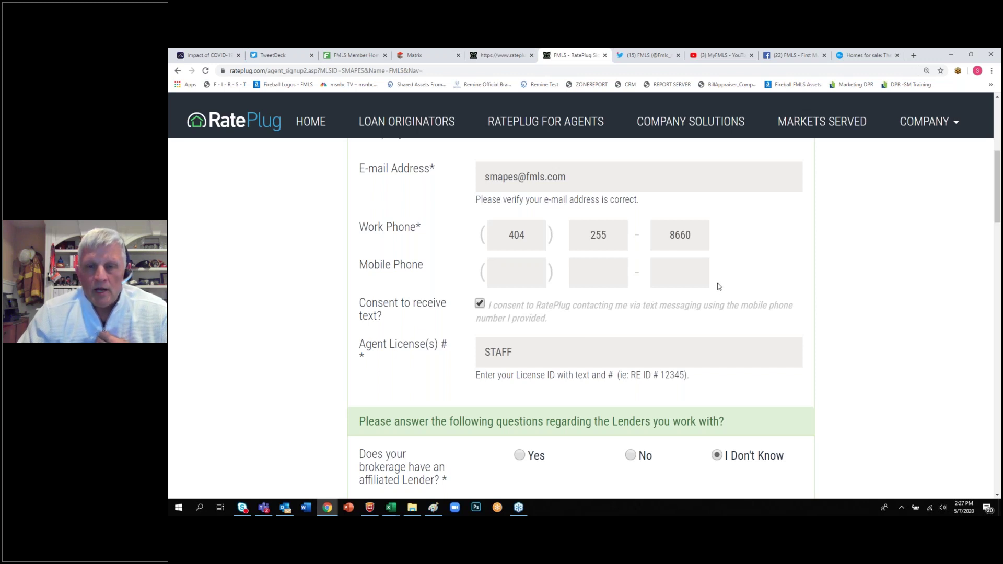
scroll(719, 286, up, 5)
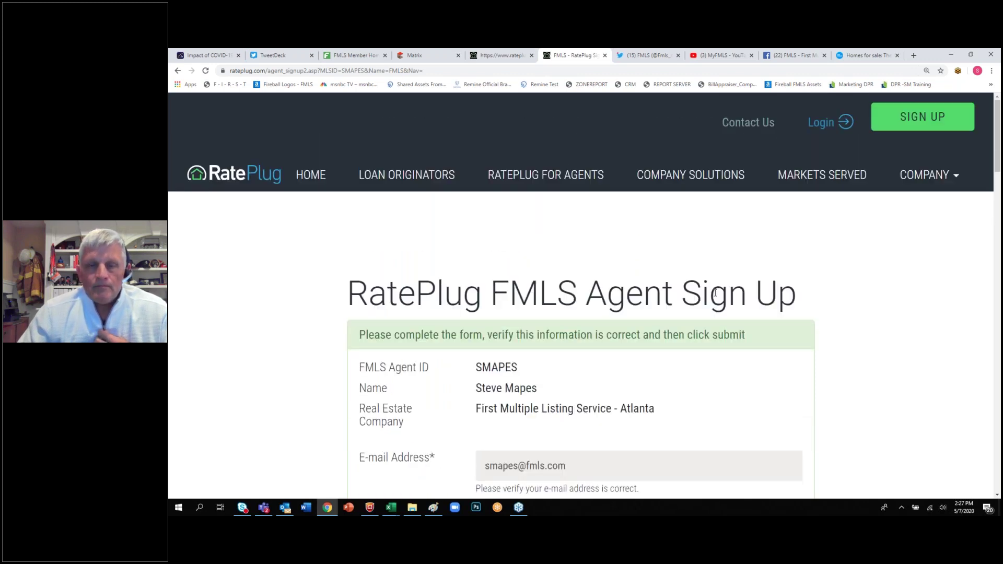
scroll(653, 298, down, 5)
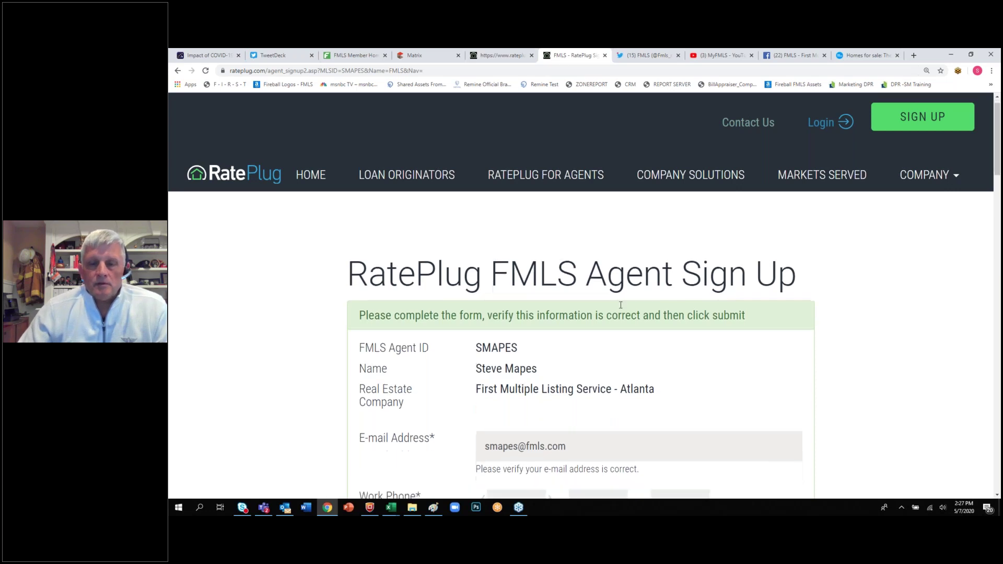
scroll(621, 304, down, 5)
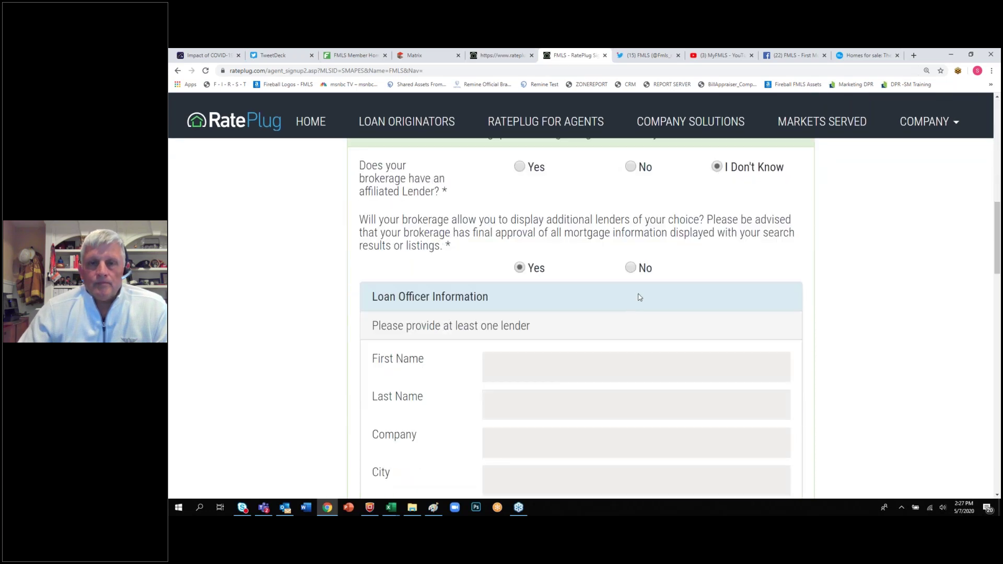
- Revisit the listing's mortgage link, the member home page and the sign-up form, then return to the sample payment report and enlarge it
click(434, 55)
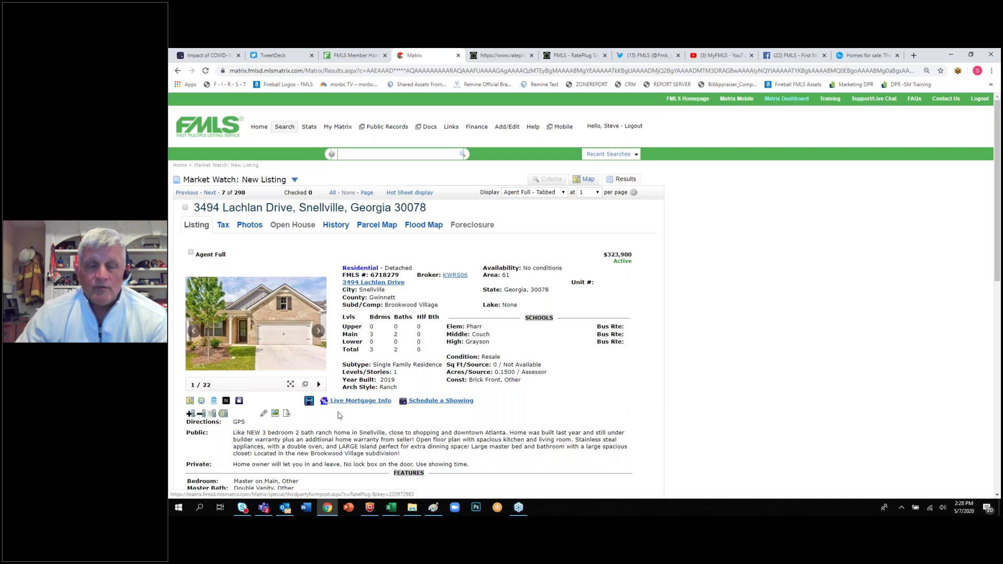
click(501, 56)
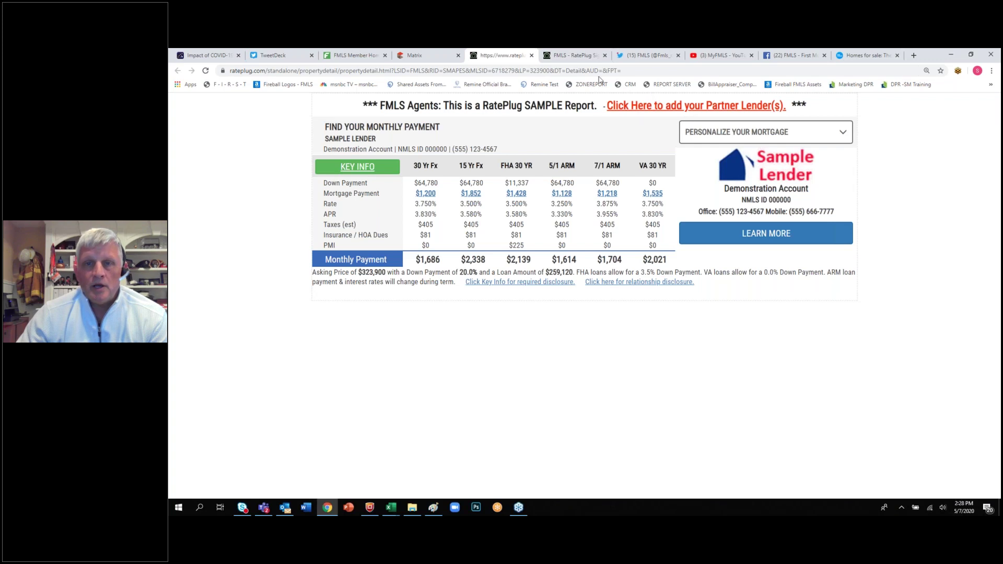
click(360, 56)
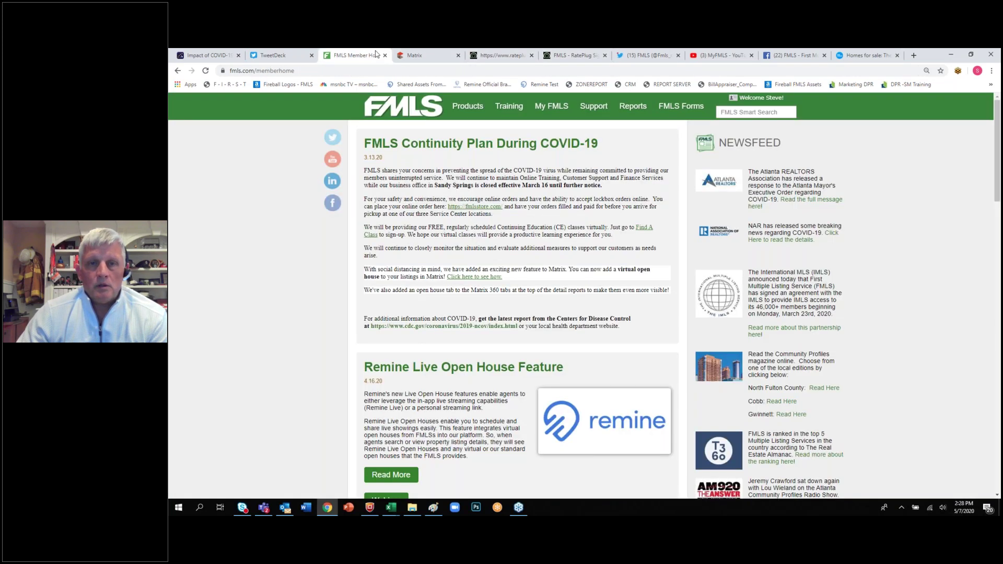
click(582, 55)
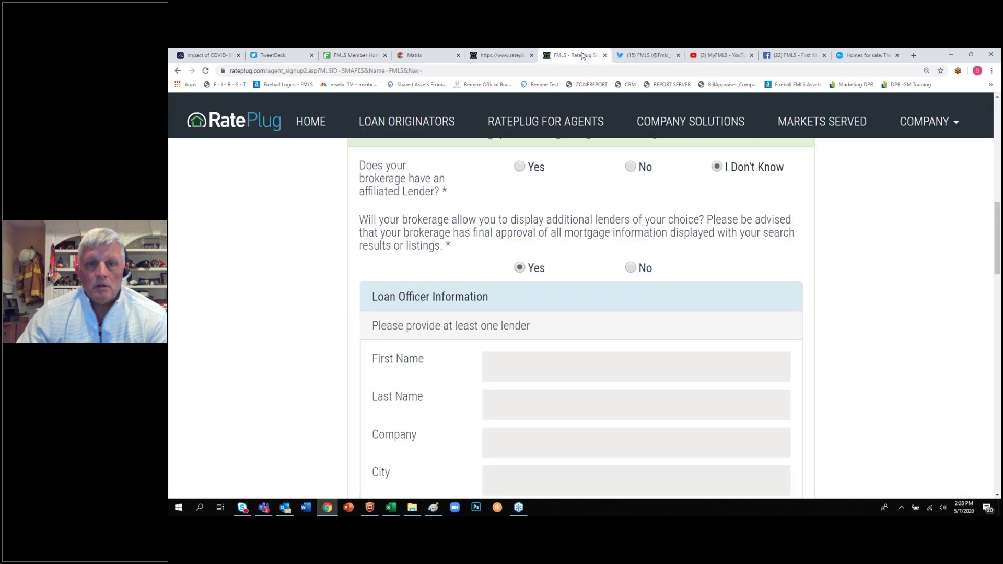
click(516, 56)
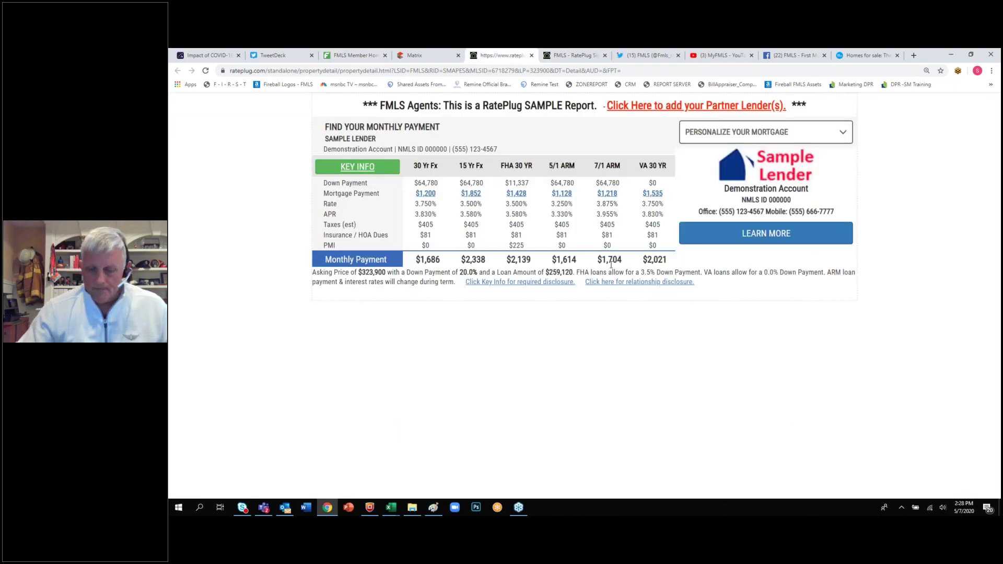
scroll(610, 265, up, 5)
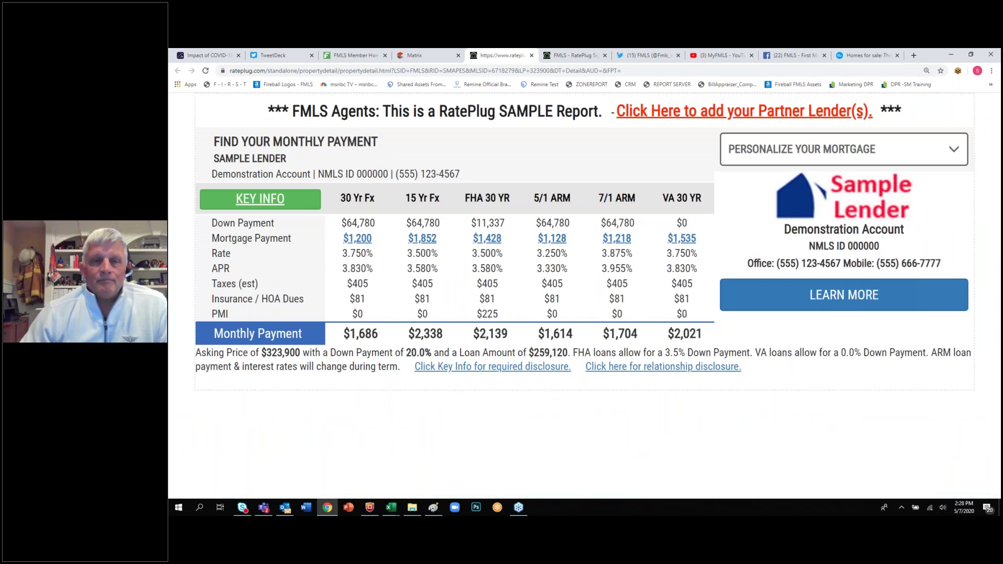
- Go to the FMLS member home page, open its product list and locate the RatePlug entry
click(364, 59)
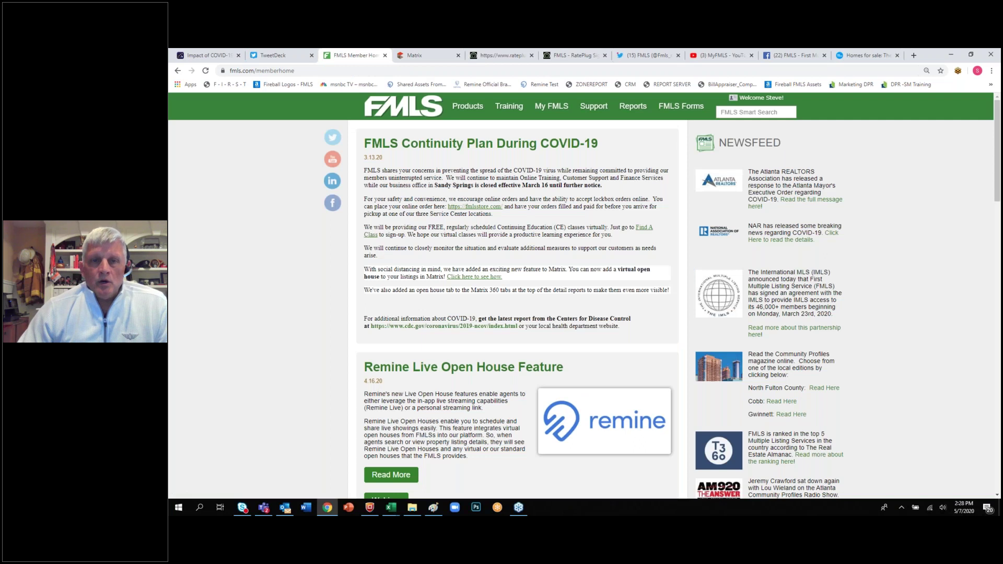
click(469, 109)
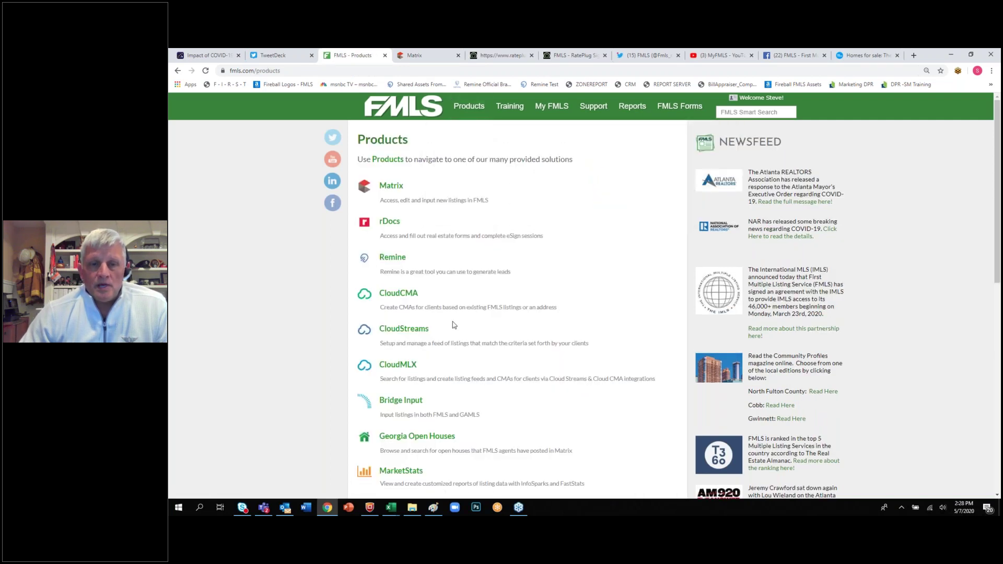
scroll(454, 325, down, 8)
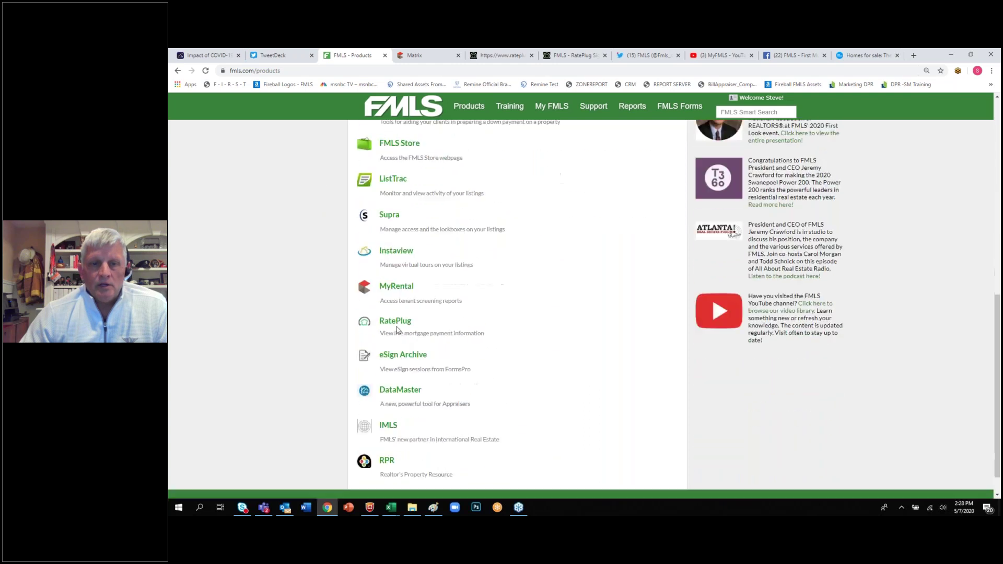
- Open RatePlug from the FMLS product list and reduce the page zoom until the broker, agent and loan officer sections fit together
click(395, 320)
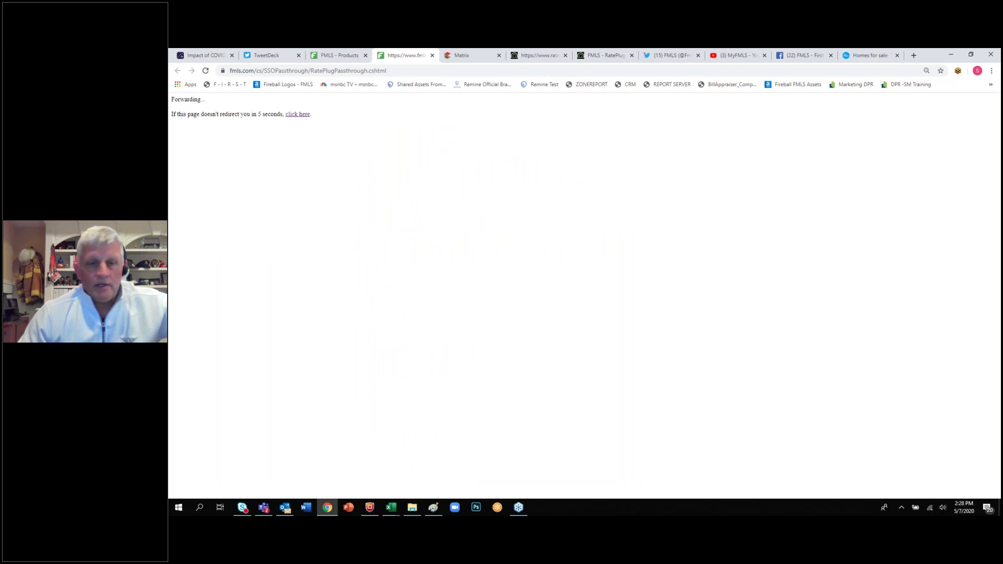
scroll(530, 314, down, 8)
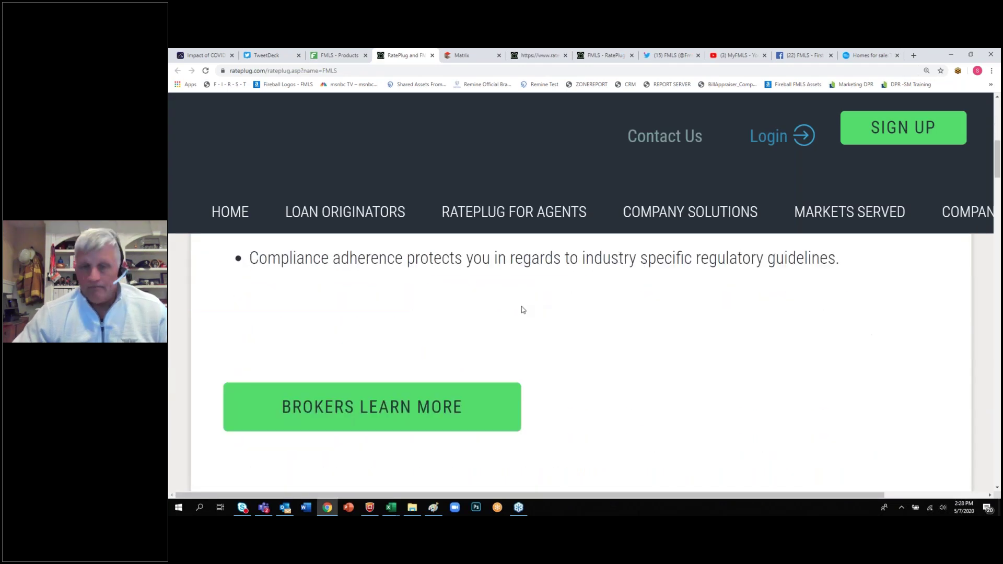
key(ctrl+minus)
key(ctrl+minus)
scroll(598, 275, up, 3)
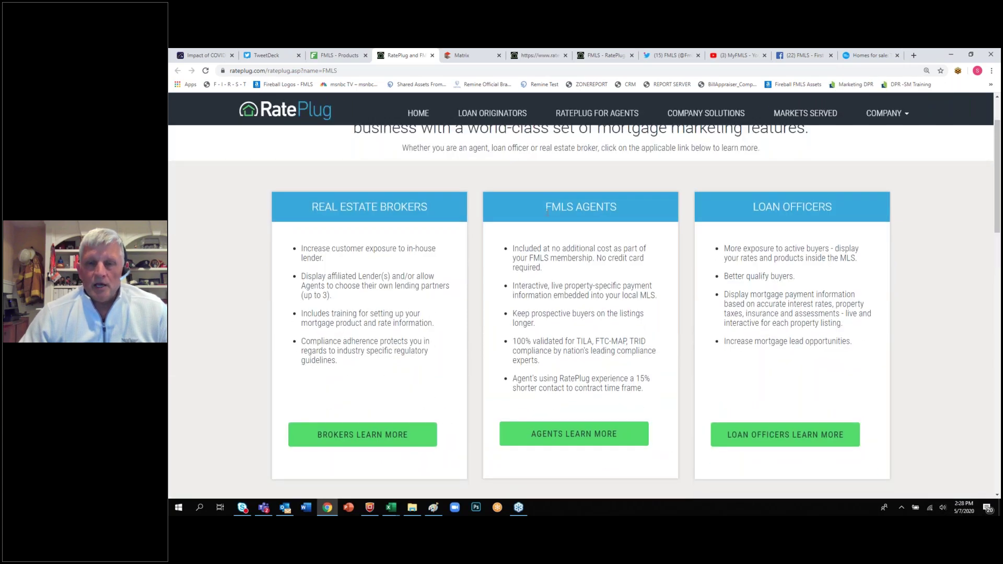
- Highlight the no-additional-cost membership statement under FMLS Agents and open the agents' learn-more page
drag(512, 249, 552, 269)
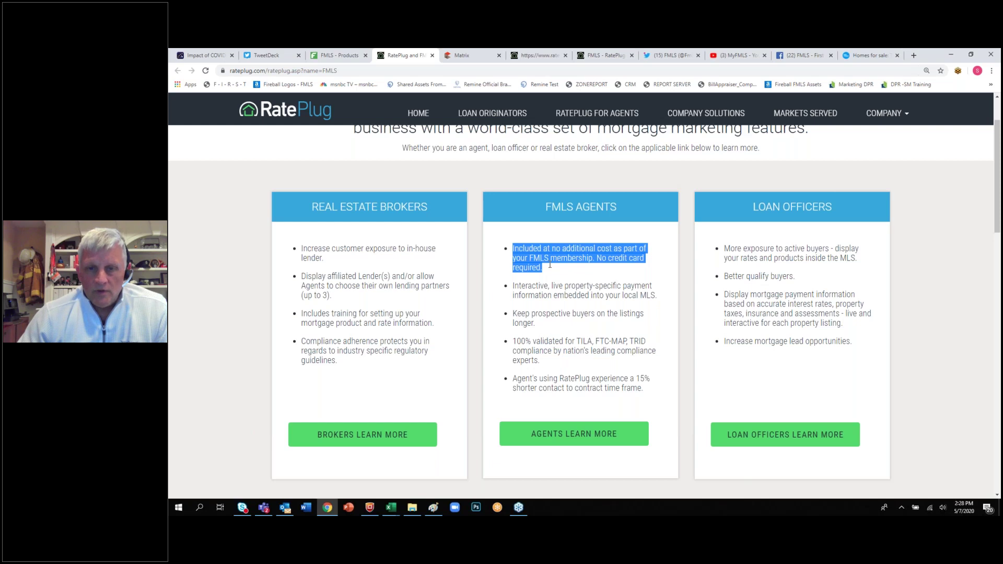
click(565, 438)
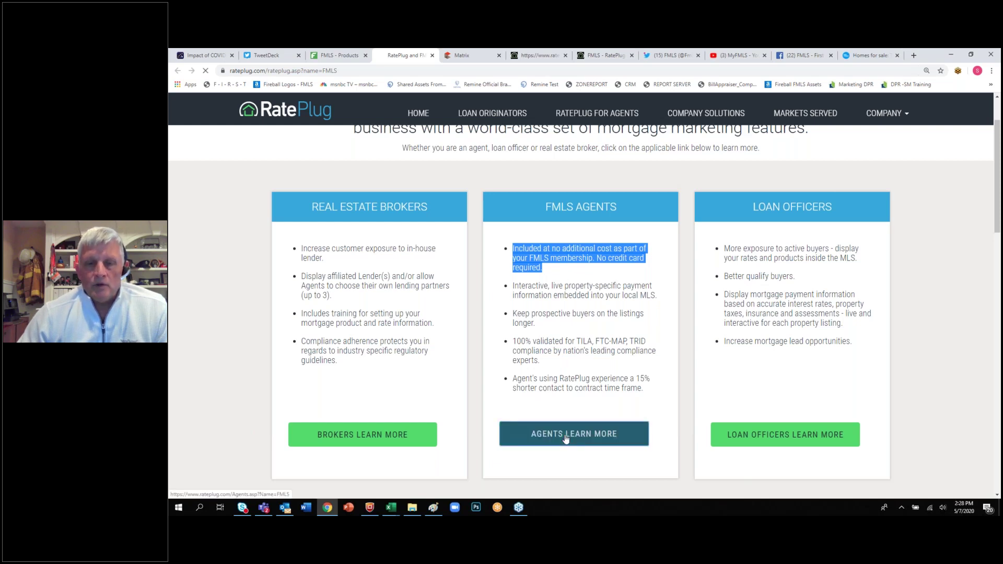
scroll(560, 334, down, 4)
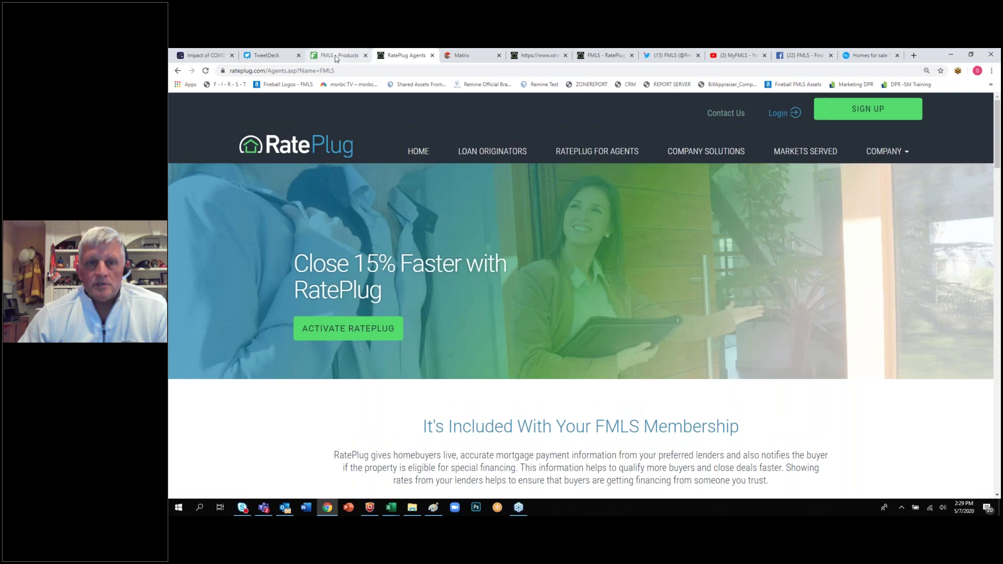
- Return to the FMLS site, open its Support page and review the live chat, phone and e-mail support information
click(336, 56)
mouse_move(543, 110)
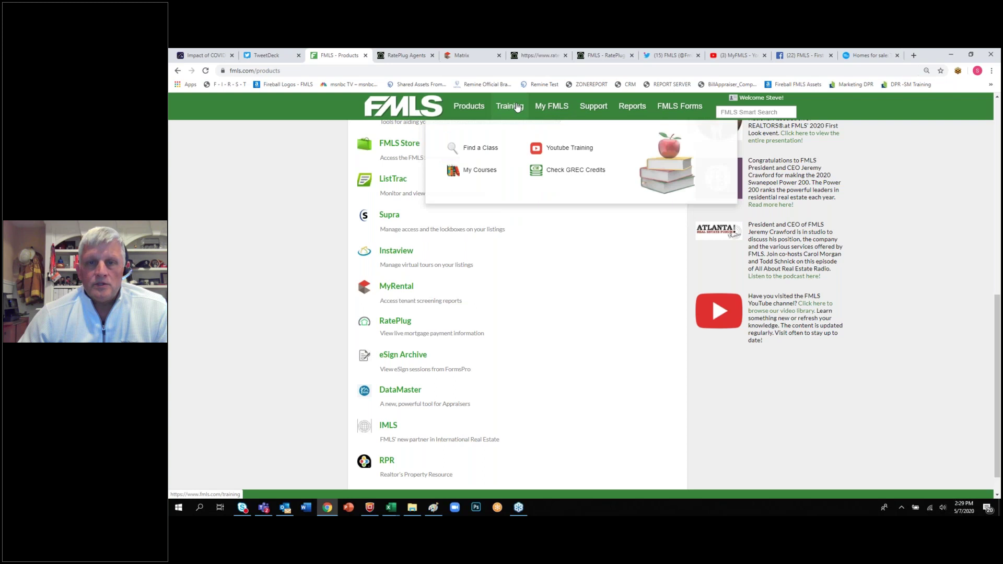
mouse_move(589, 107)
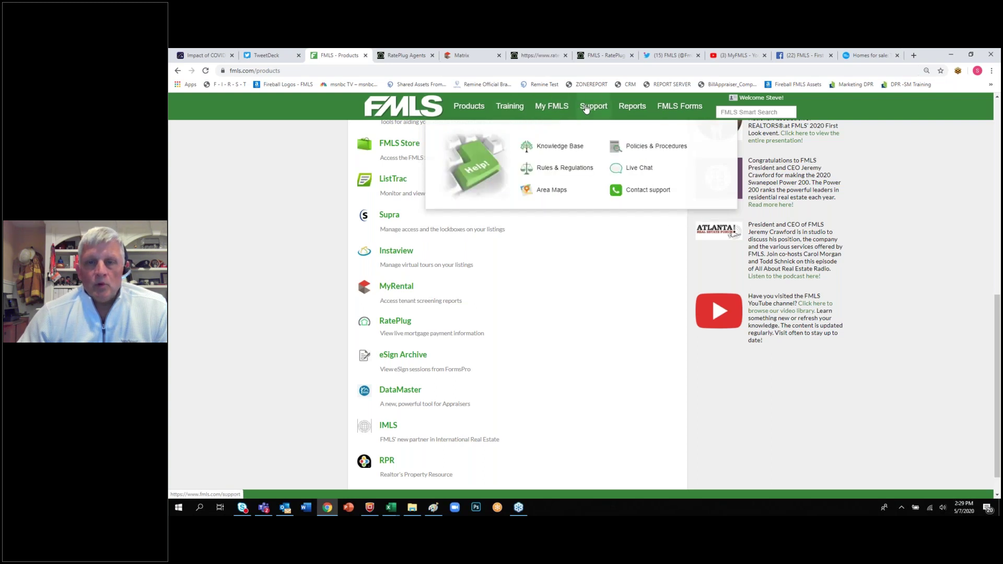
click(586, 109)
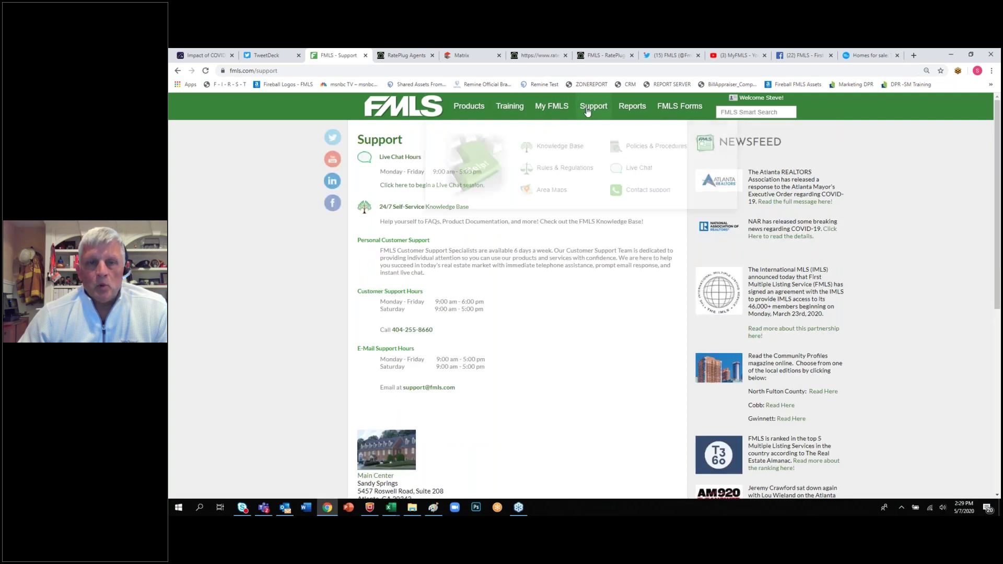
mouse_move(564, 133)
mouse_move(588, 104)
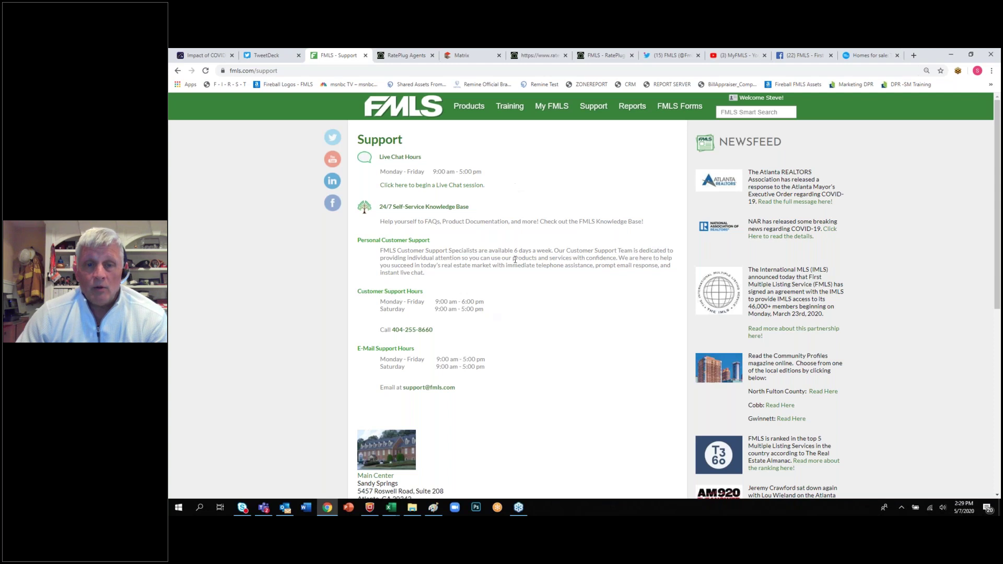
scroll(510, 364, down, 2)
scroll(510, 364, up, 2)
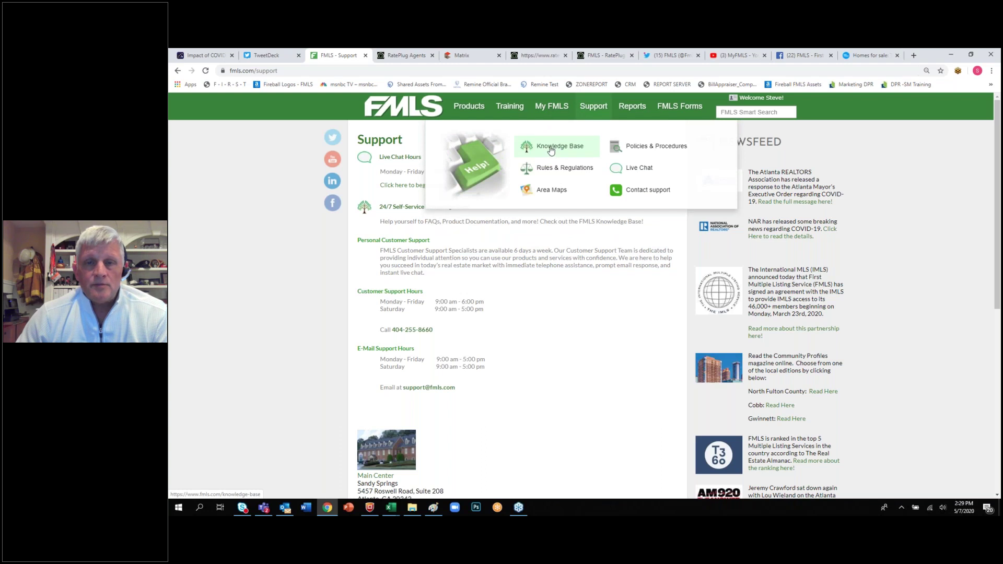
- Open the RatePlug article in the FMLS Knowledge Base and dismiss all calendar reminders covering the page
click(551, 150)
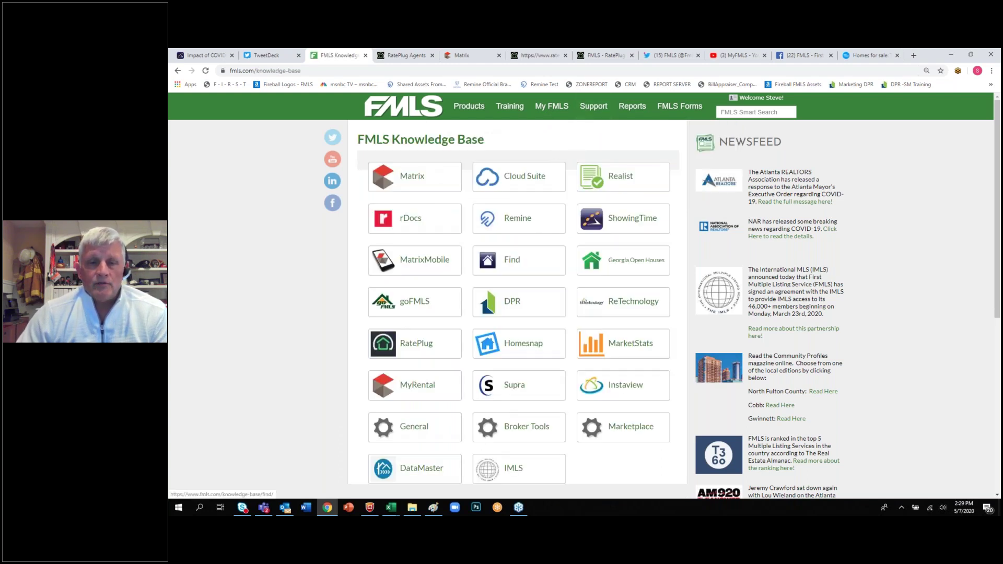
scroll(547, 338, down, 1)
scroll(547, 338, up, 1)
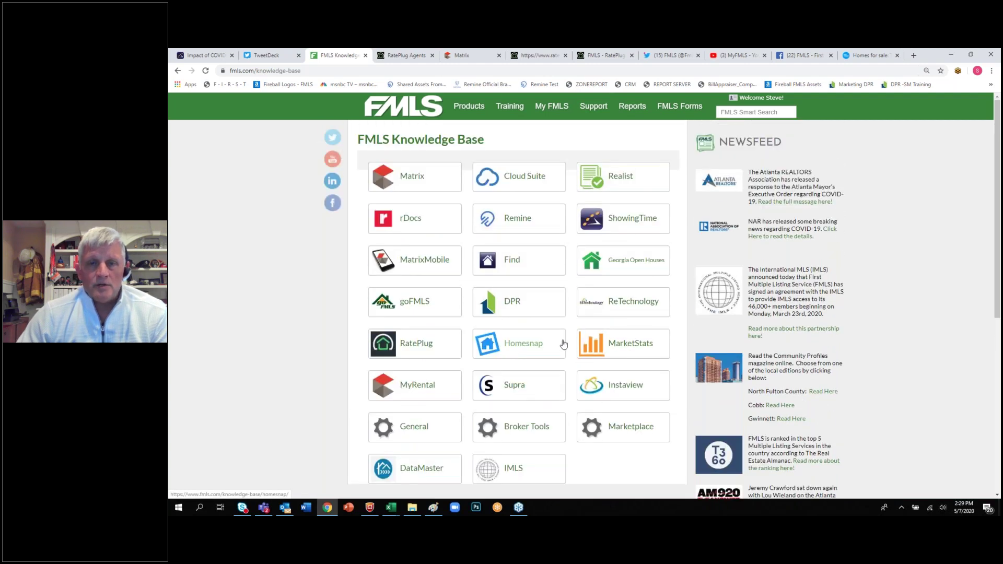
click(395, 345)
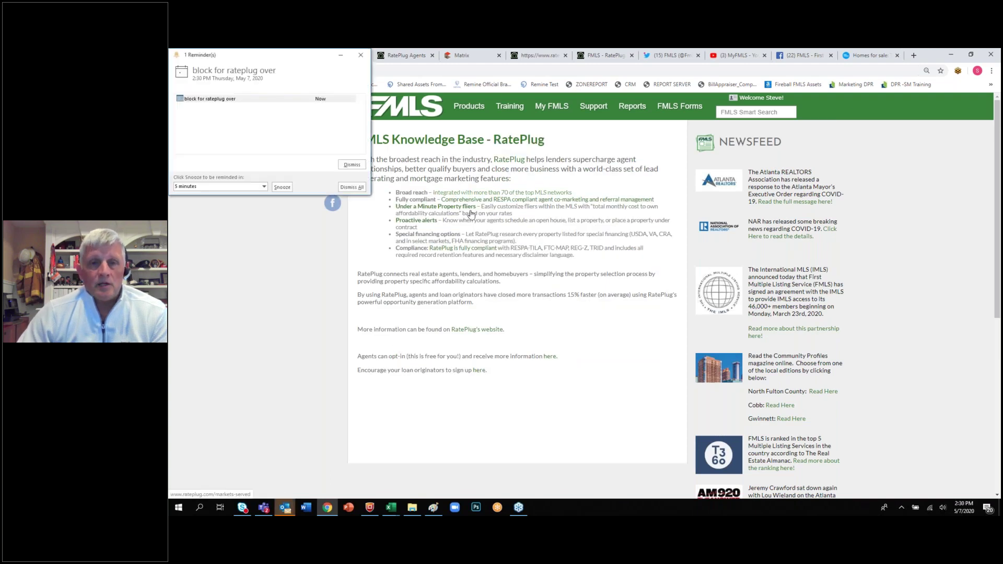
click(353, 188)
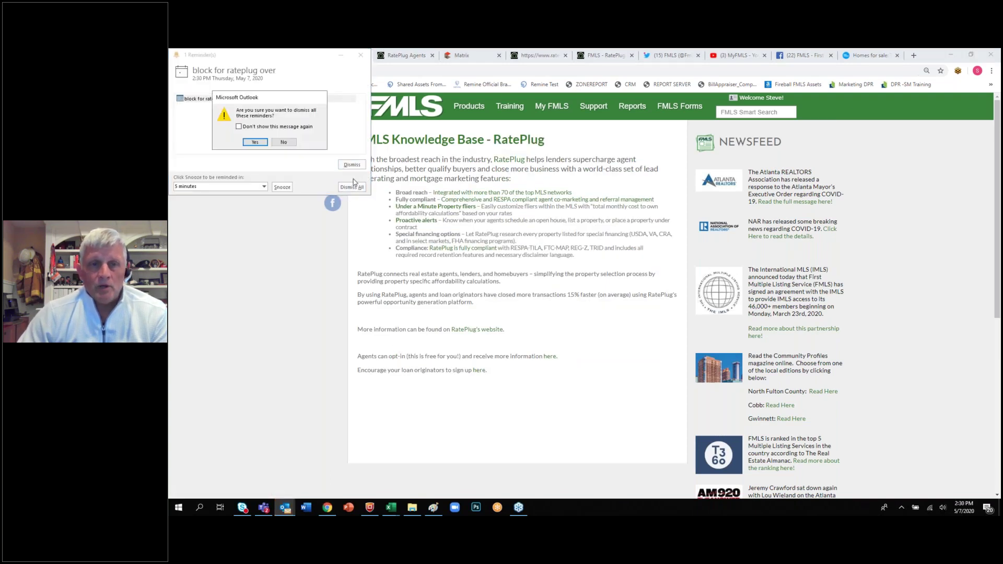
click(254, 138)
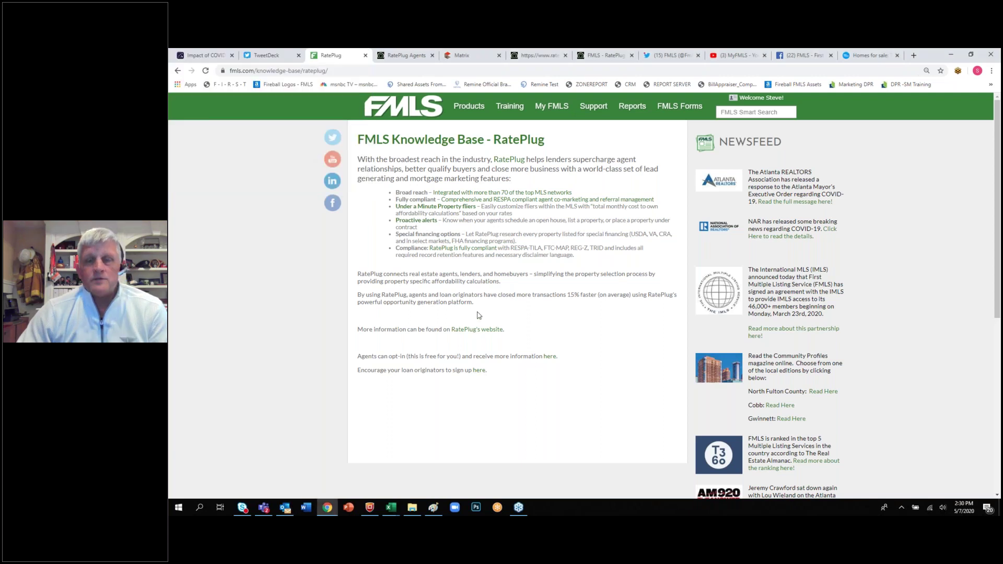
- Go back to the FMLS member home page and launch Matrix from the FMLS products
click(469, 105)
click(407, 109)
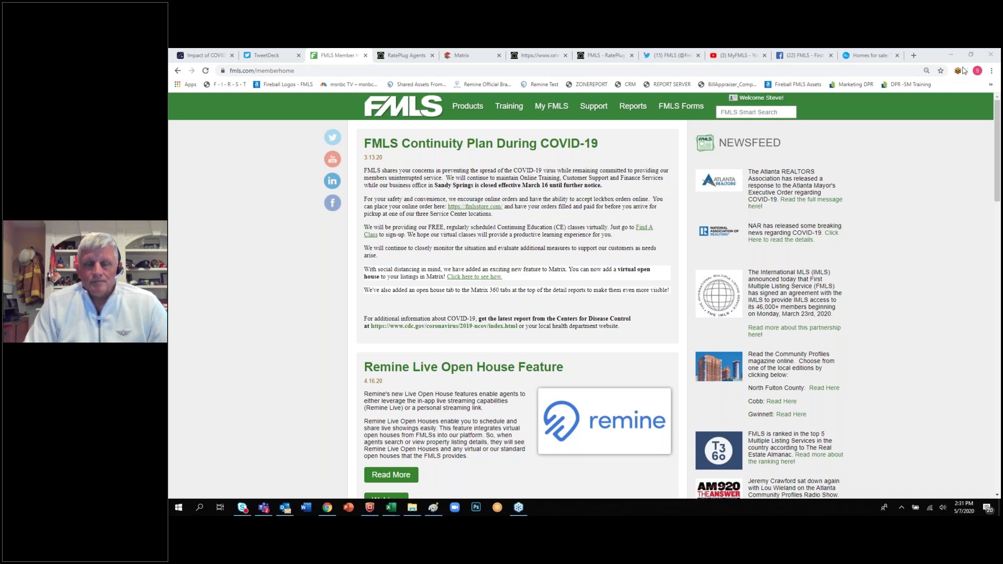
mouse_move(508, 129)
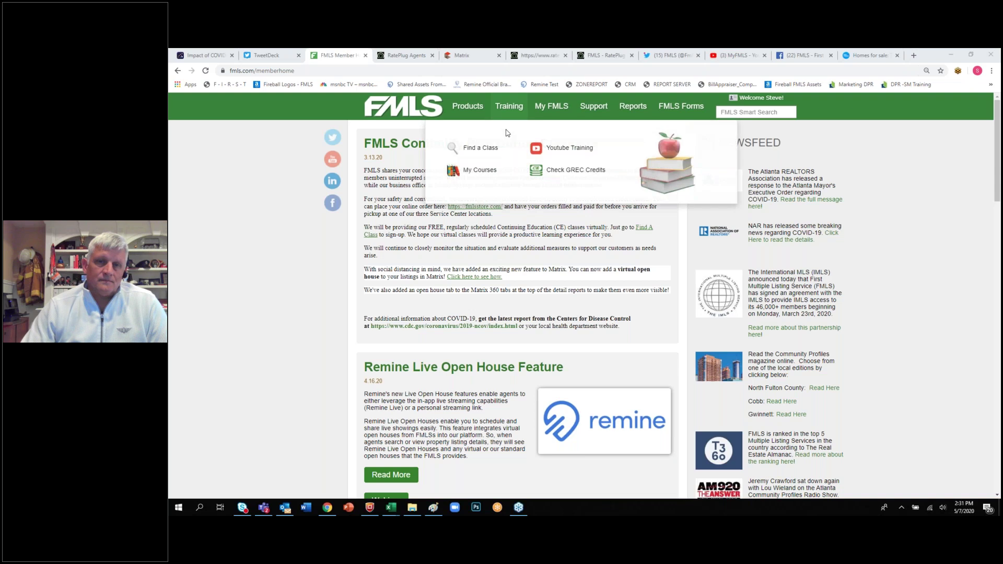
mouse_move(469, 115)
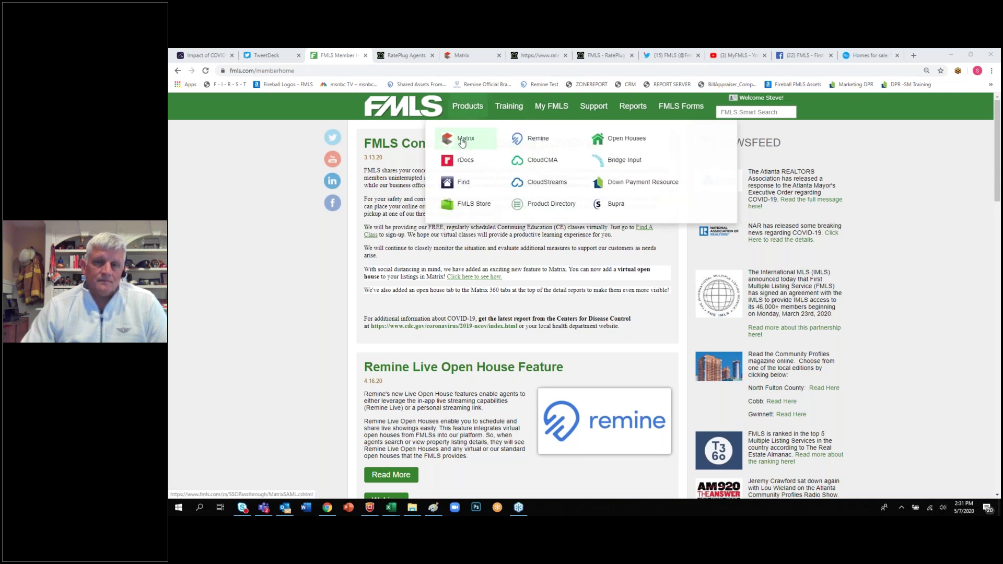
click(461, 140)
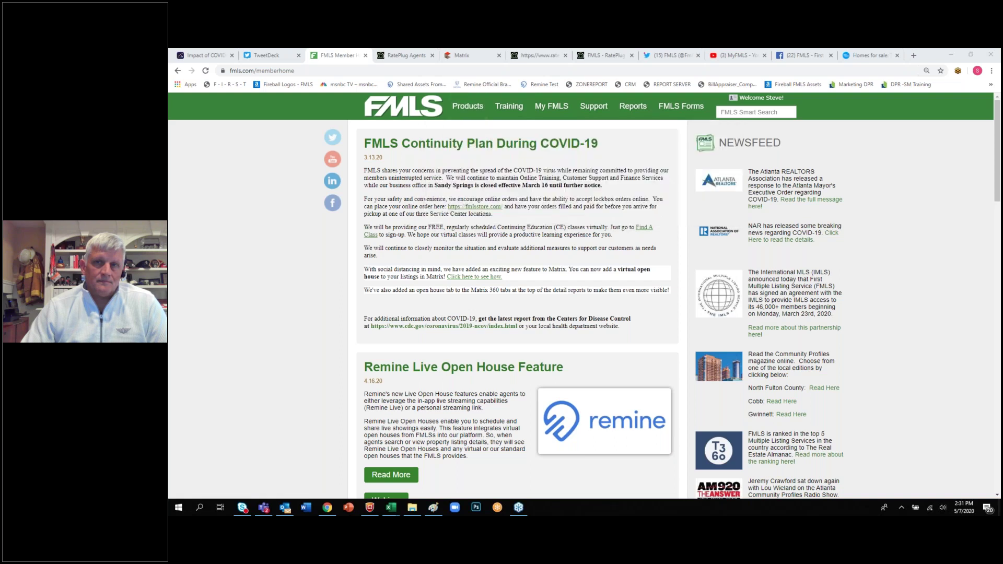